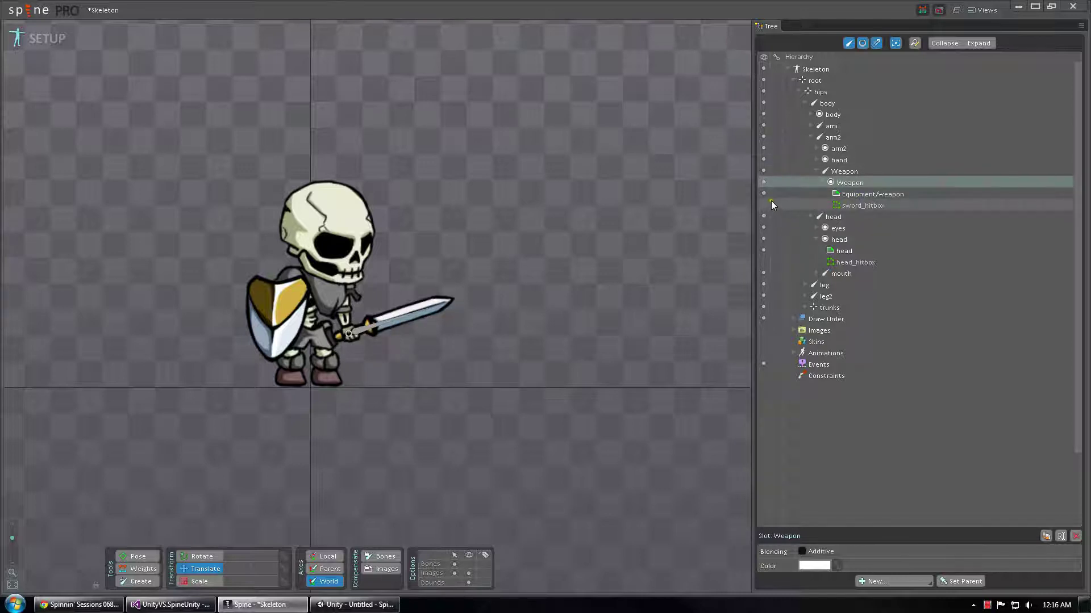
Toggle the sword image and sword_hitbox outline on the Weapon slot to check the hitbox.
{"action": "left_click", "coordinate": [874, 205]}
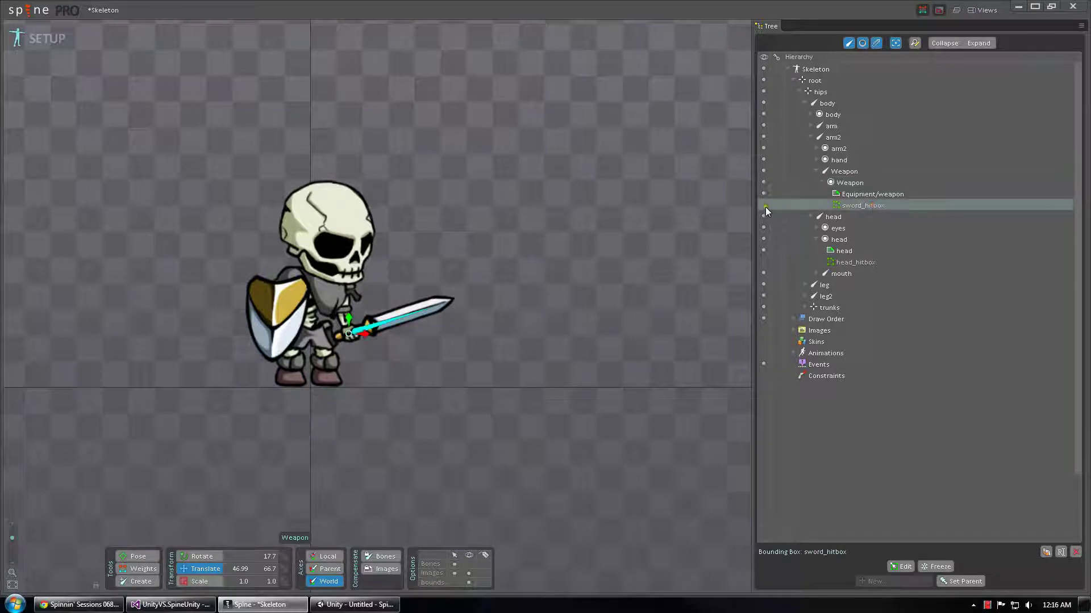
{"action": "left_click", "coordinate": [765, 206]}
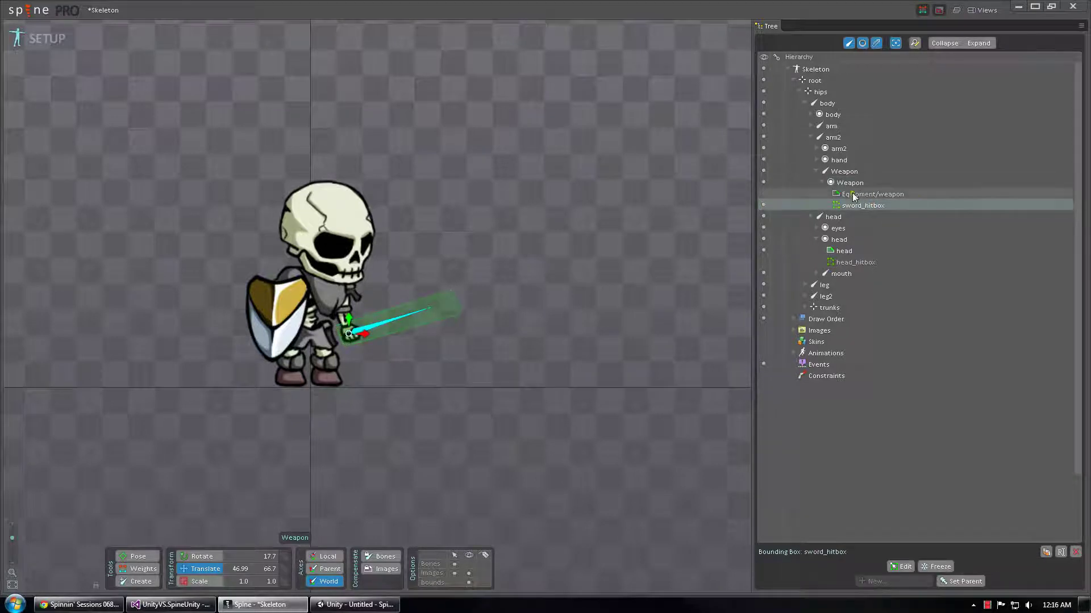
{"action": "left_click", "coordinate": [764, 195]}
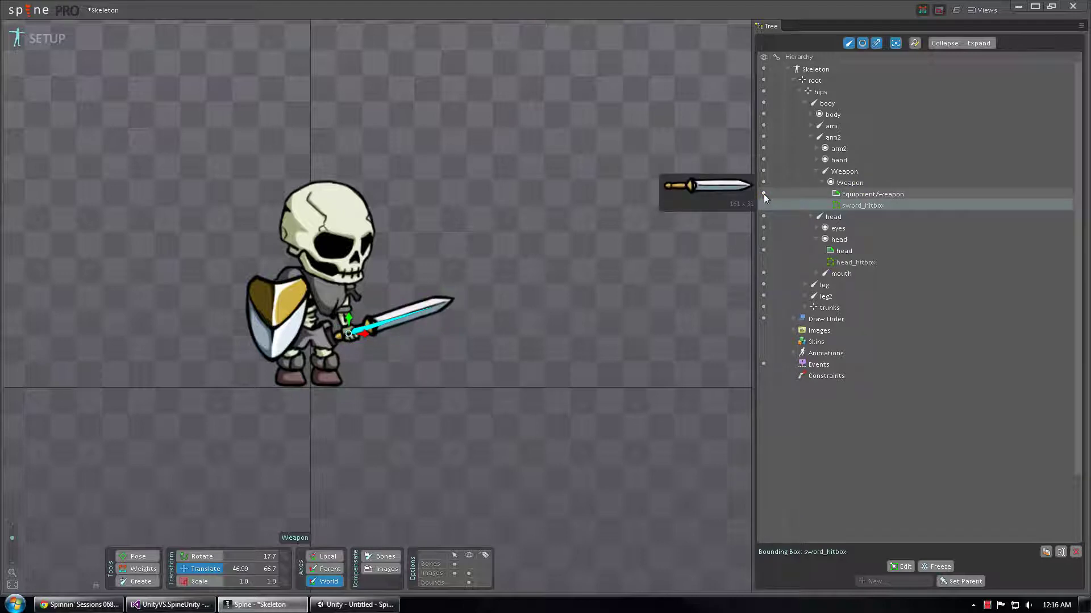
{"action": "left_click", "coordinate": [844, 183]}
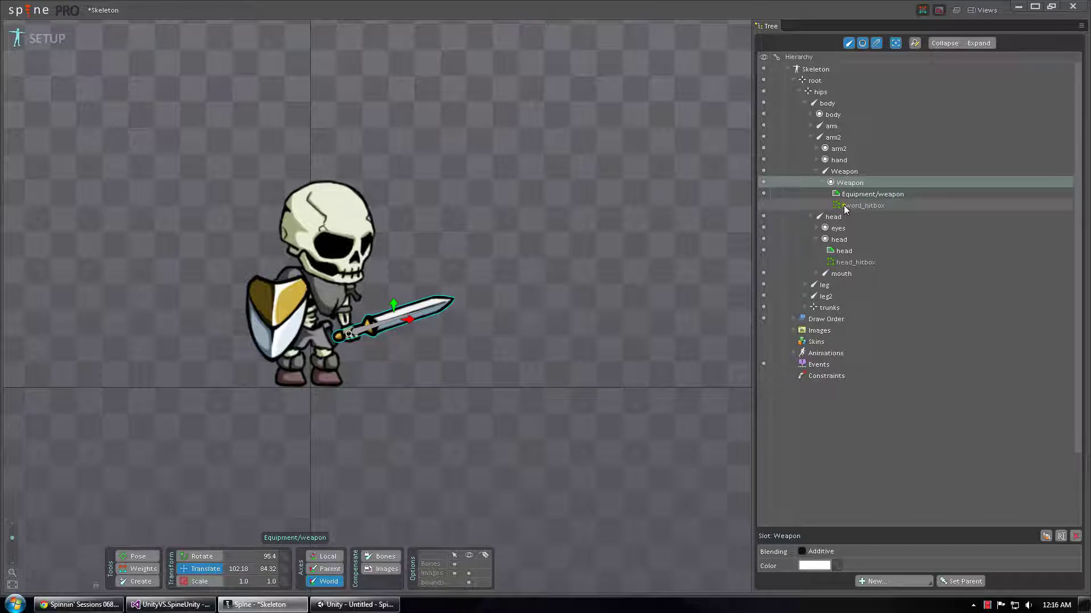
{"action": "left_click", "coordinate": [779, 201]}
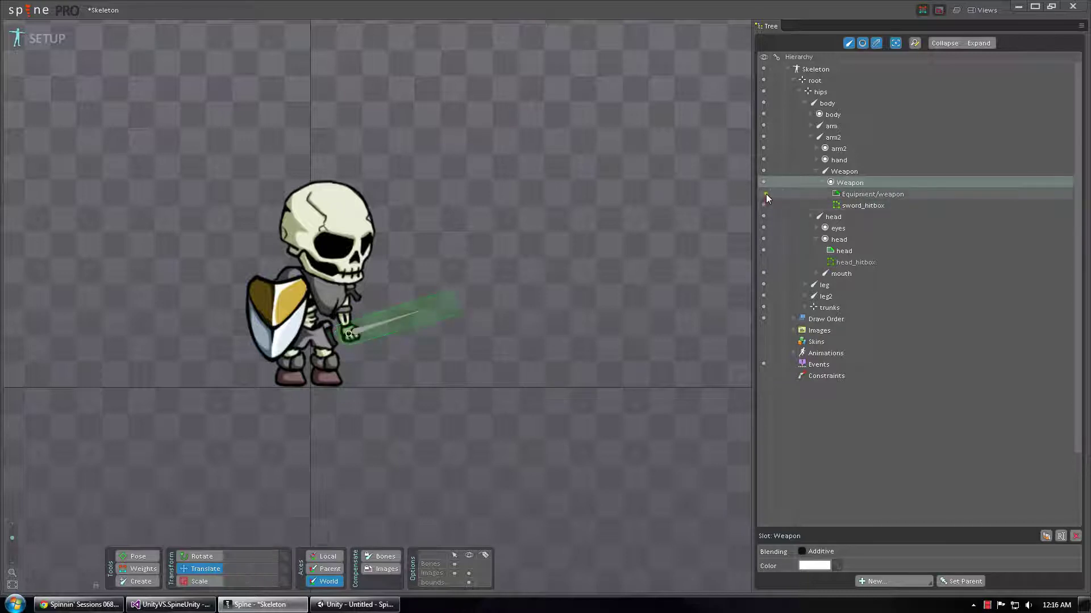
{"action": "left_click", "coordinate": [765, 194]}
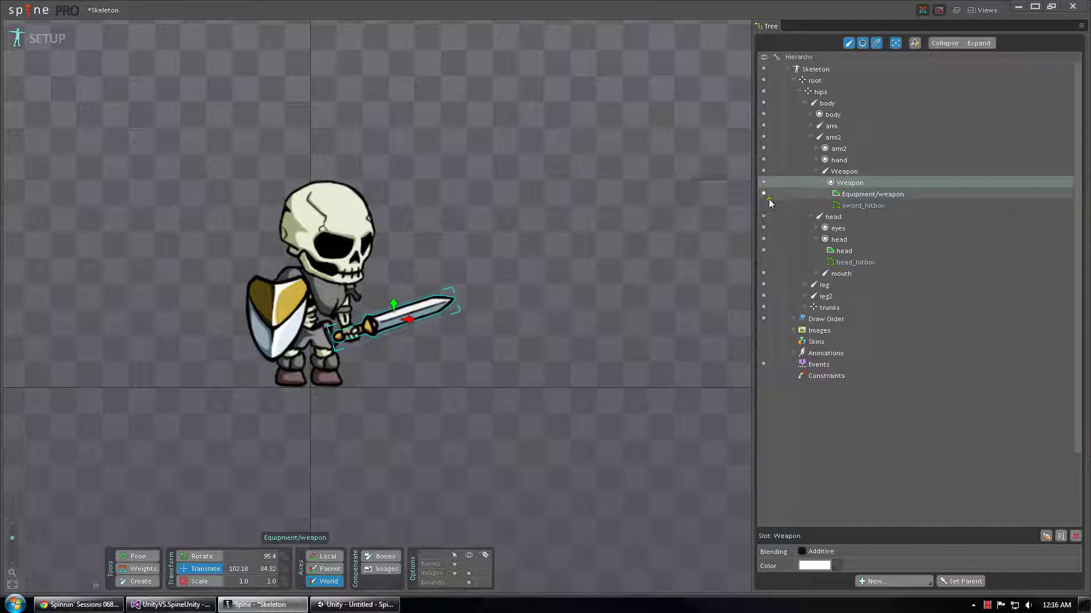
{"action": "left_click", "coordinate": [768, 204]}
{"action": "left_click", "coordinate": [768, 203]}
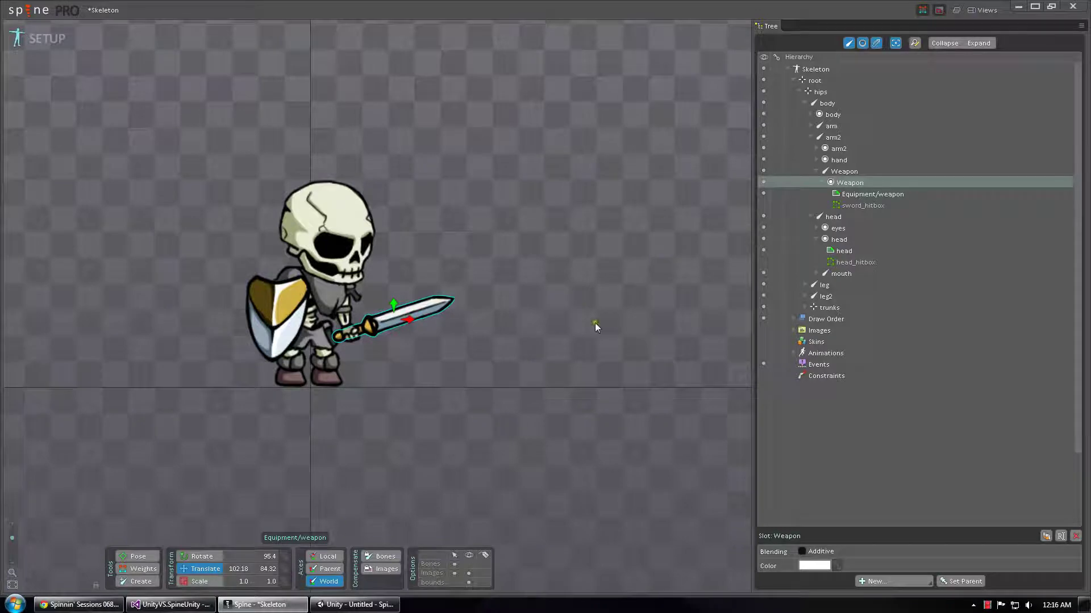
In Unity, select Skeleton_SkeletonData and list its slots with their attachments.
{"action": "left_click", "coordinate": [388, 606]}
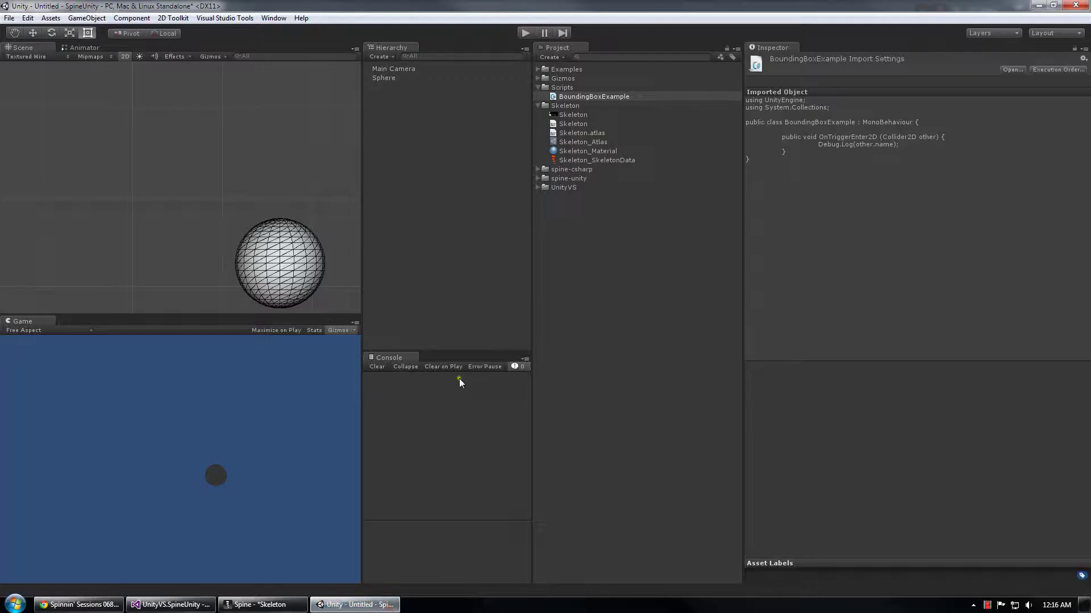
{"action": "left_click", "coordinate": [549, 107]}
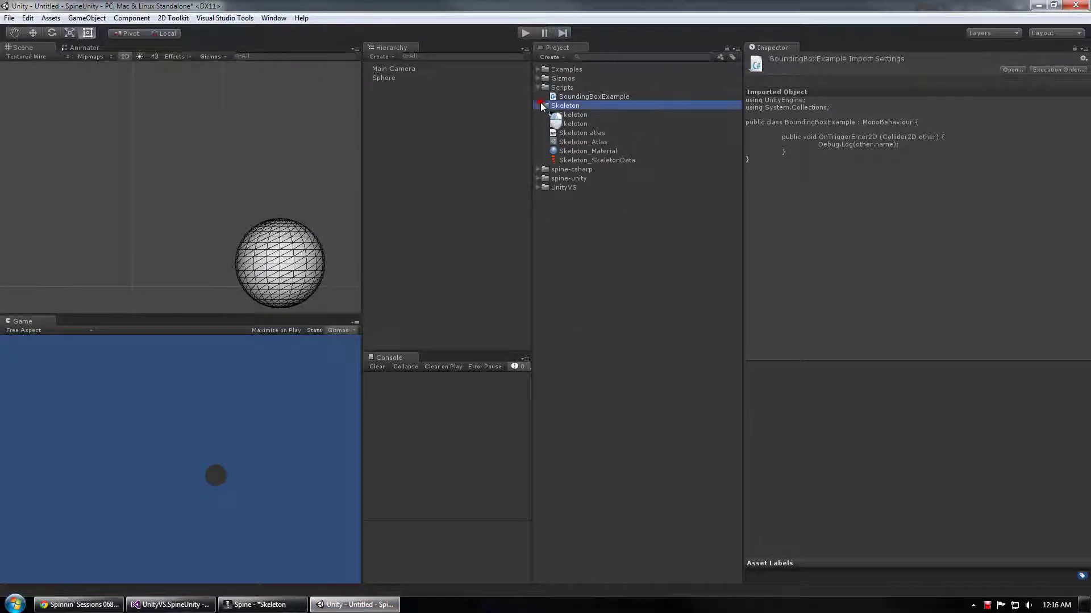
{"action": "left_click", "coordinate": [579, 160]}
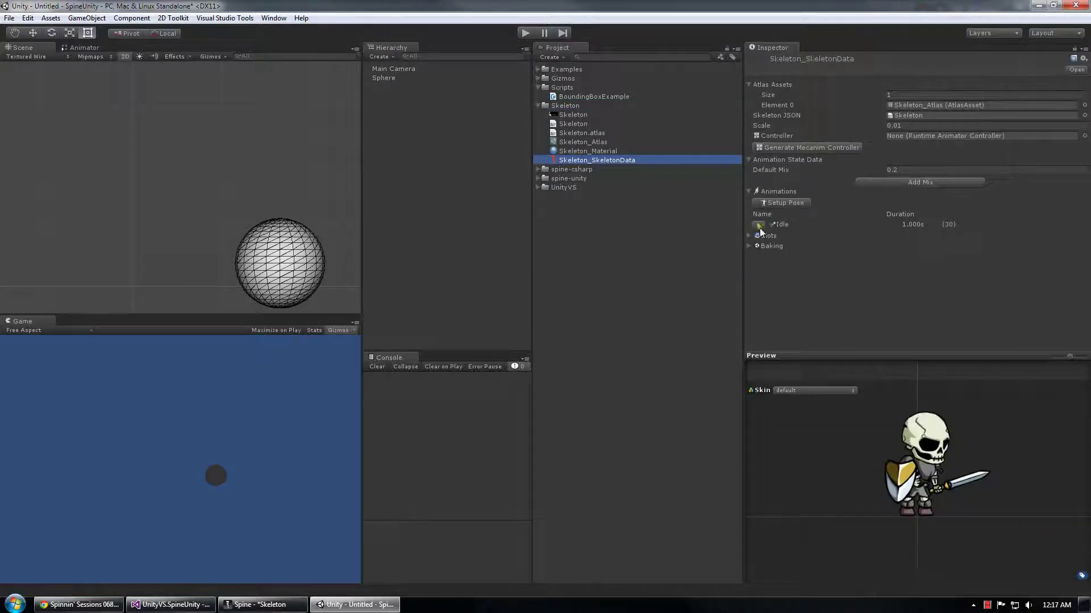
{"action": "left_click", "coordinate": [749, 235]}
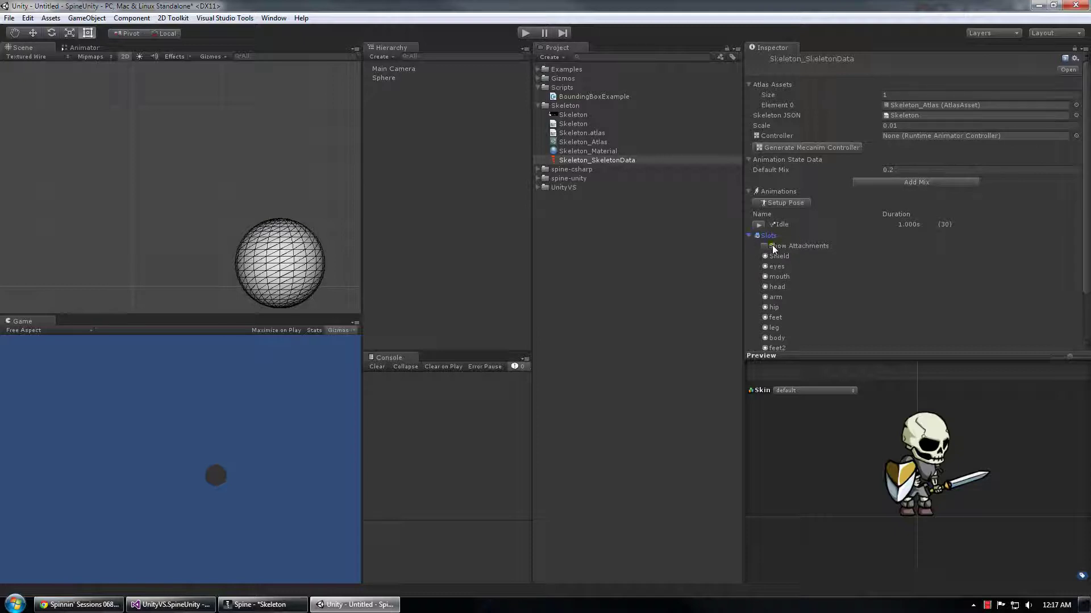
{"action": "left_click", "coordinate": [764, 245]}
Preview head_hitbox and sword_hitbox, then switch the sword preview back to its image.
{"action": "scroll", "coordinate": [834, 248], "scroll_direction": "down", "scroll_amount": 3}
{"action": "scroll", "coordinate": [834, 248], "scroll_direction": "down", "scroll_amount": 1}
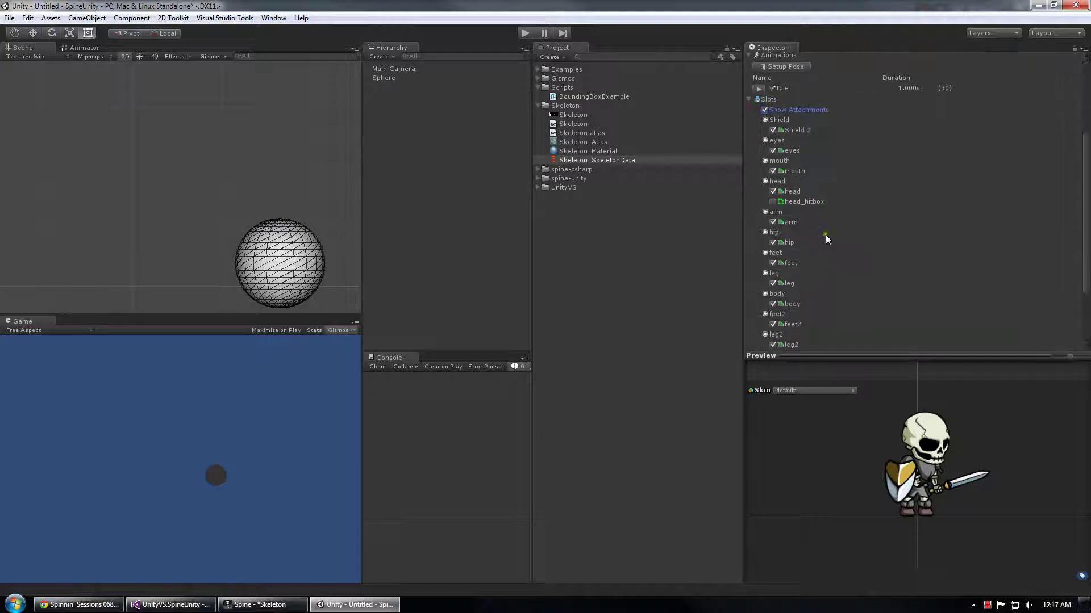
{"action": "scroll", "coordinate": [821, 205], "scroll_direction": "down", "scroll_amount": 2}
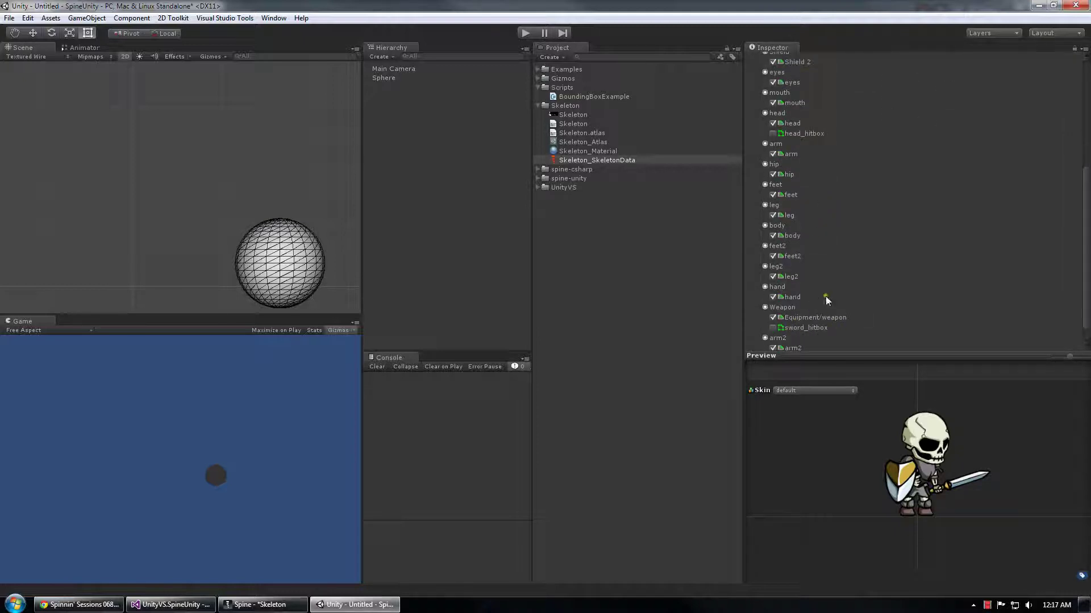
{"action": "left_click", "coordinate": [773, 134]}
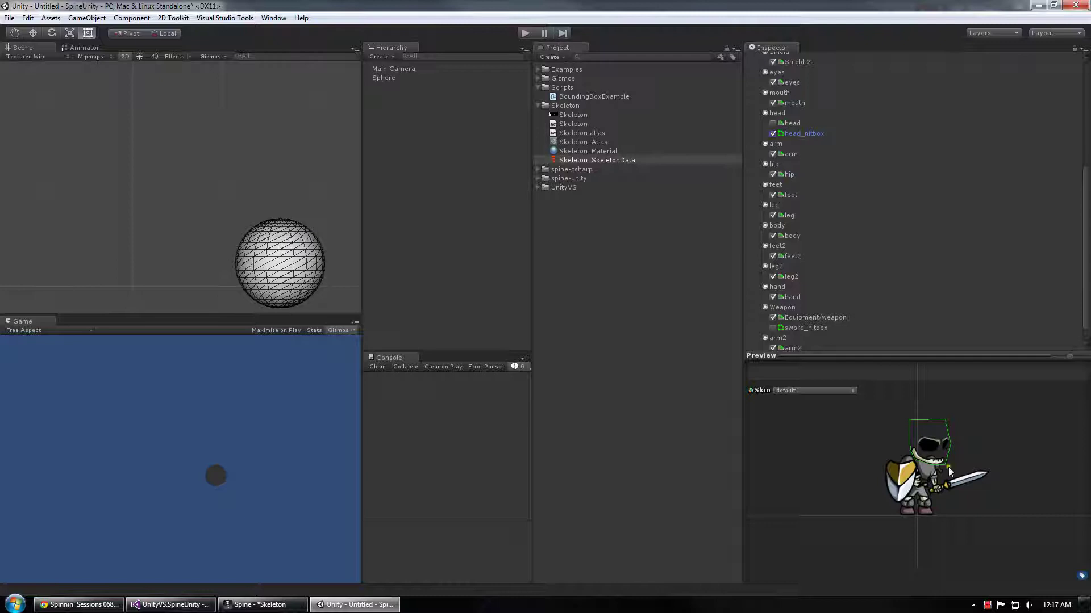
{"action": "left_click", "coordinate": [772, 328]}
{"action": "left_click", "coordinate": [772, 317]}
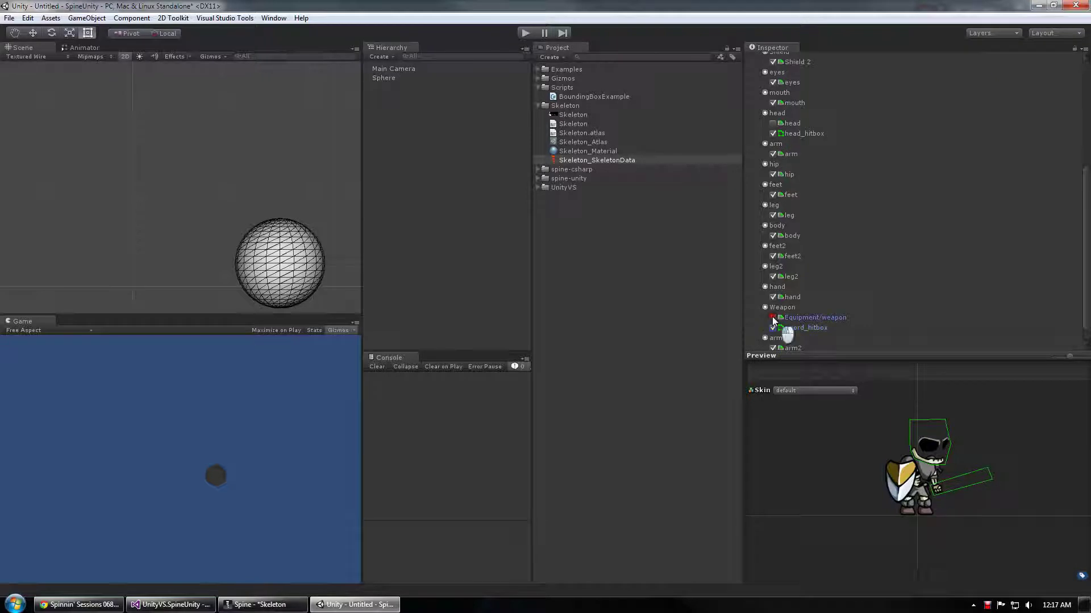
Restore the head image, instantiate Skeleton_SkeletonData as SkeletonAnimation, and frame the new Skeleton.
{"action": "left_click", "coordinate": [772, 123]}
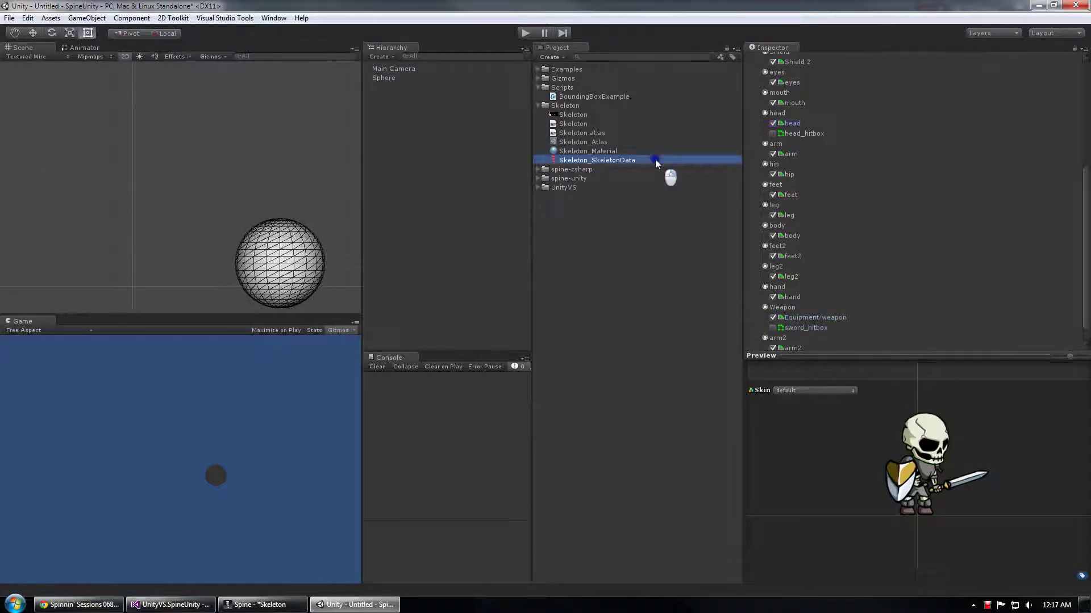
{"action": "right_click", "coordinate": [656, 160]}
{"action": "mouse_move", "coordinate": [694, 335]}
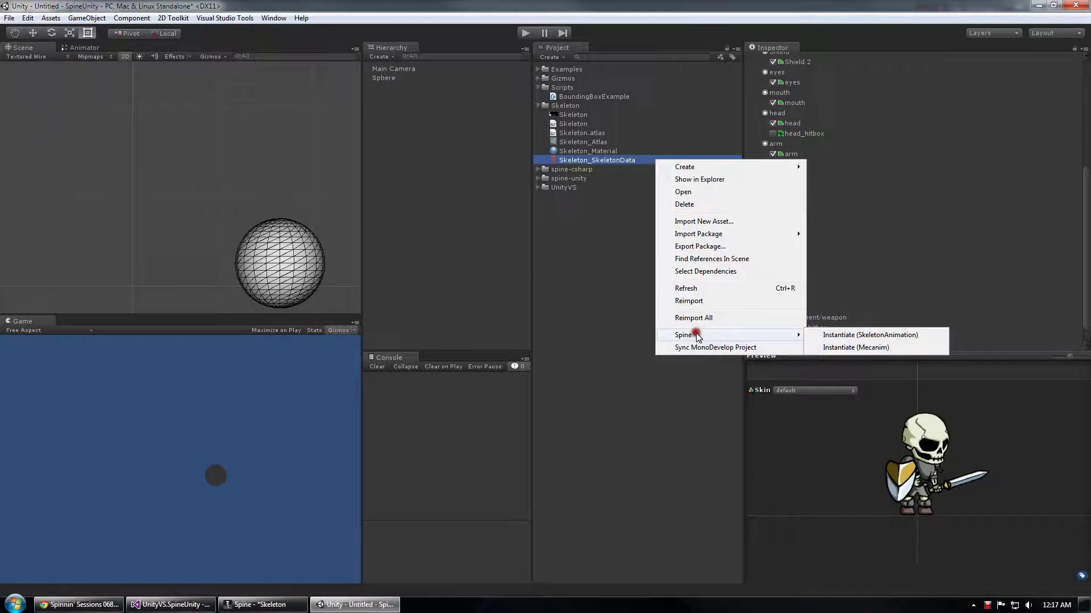
{"action": "left_click", "coordinate": [870, 337]}
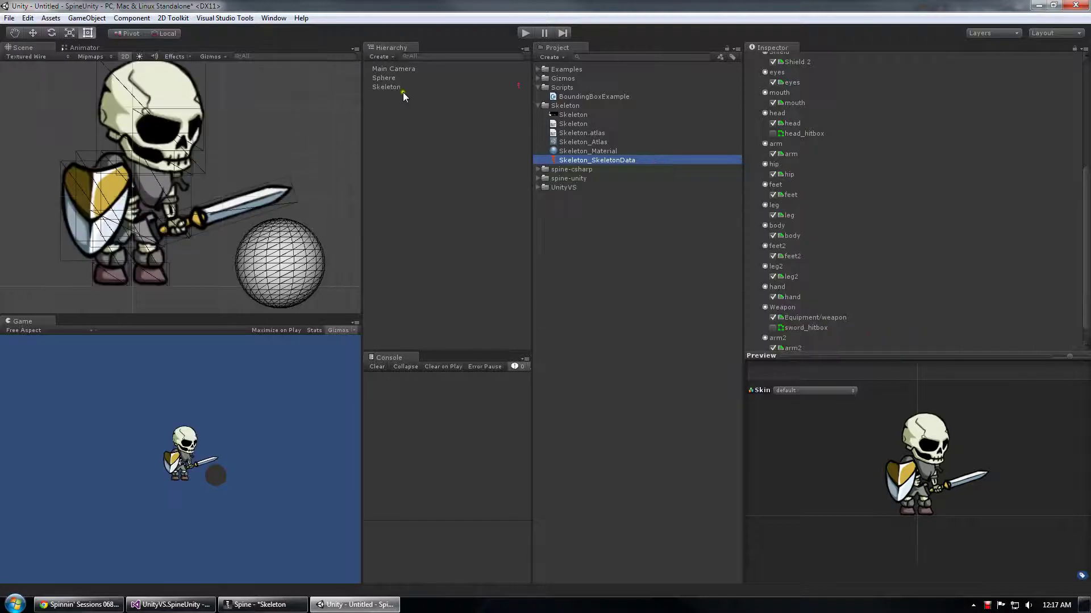
{"action": "left_click", "coordinate": [388, 86]}
{"action": "middle_click_drag", "start_coordinate": [269, 135], "coordinate": [286, 162]}
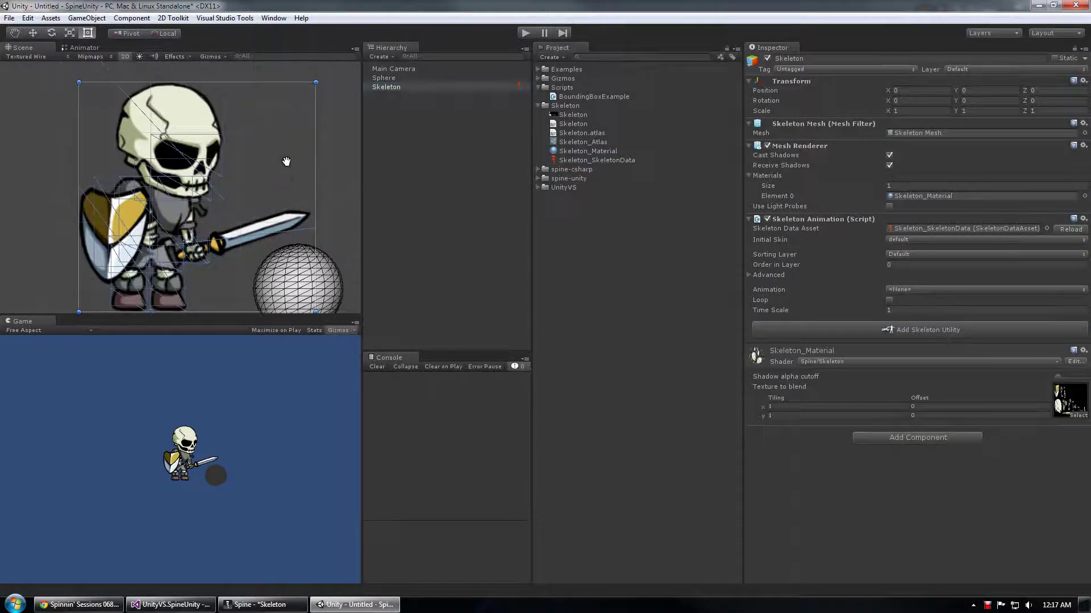
{"action": "scroll", "coordinate": [286, 162], "scroll_direction": "down", "scroll_amount": 1}
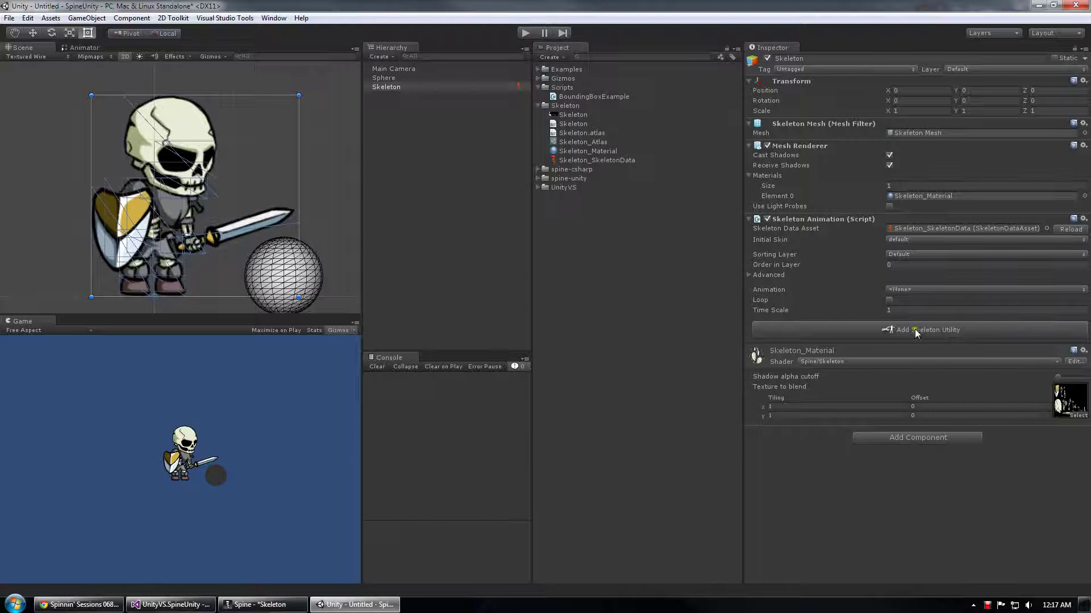
Add a Skeleton Utility, spawn the bone hierarchy in Follow mode, and select the head bone.
{"action": "left_click", "coordinate": [914, 330]}
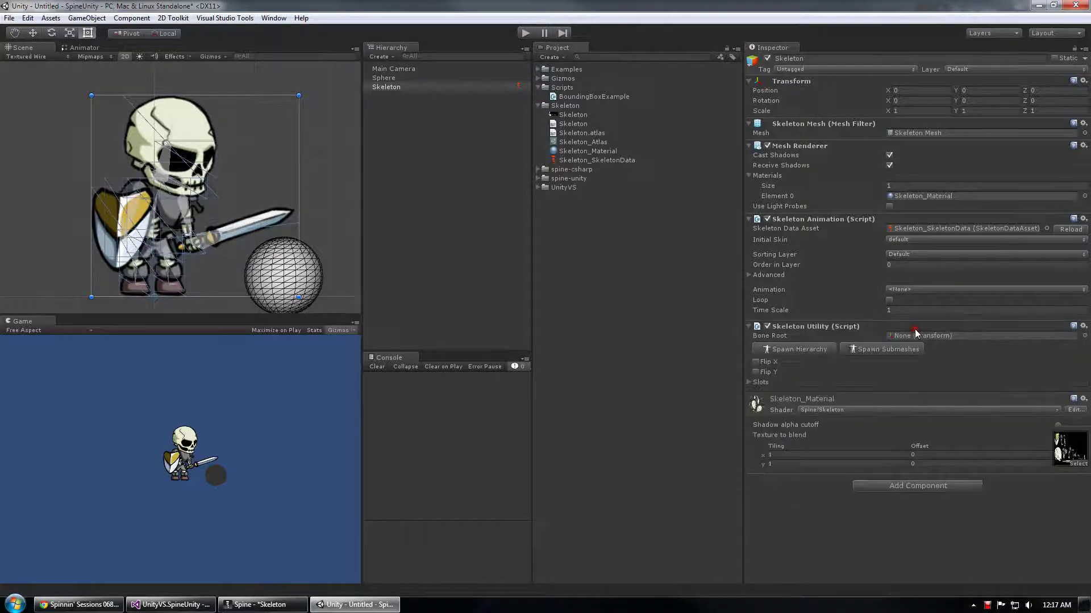
{"action": "left_click", "coordinate": [785, 350]}
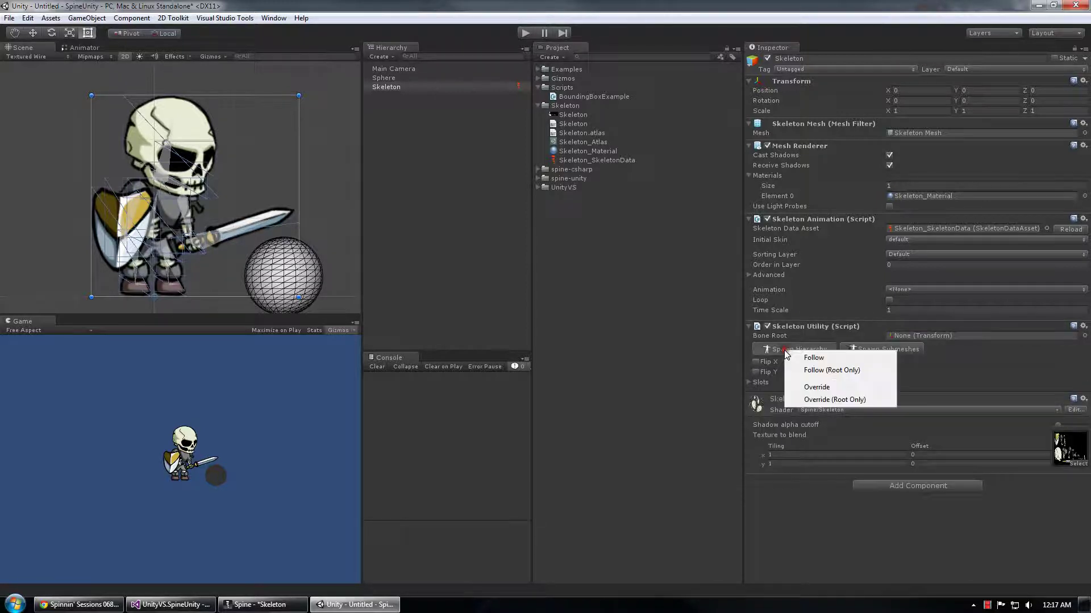
{"action": "left_click", "coordinate": [837, 360]}
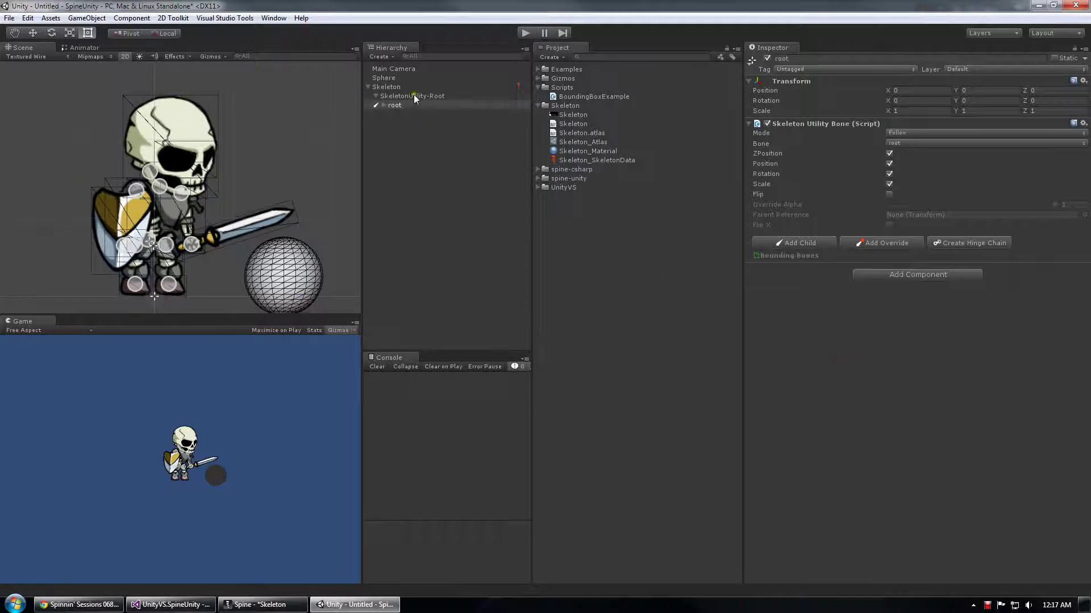
{"action": "left_click", "coordinate": [384, 106], "text": "alt"}
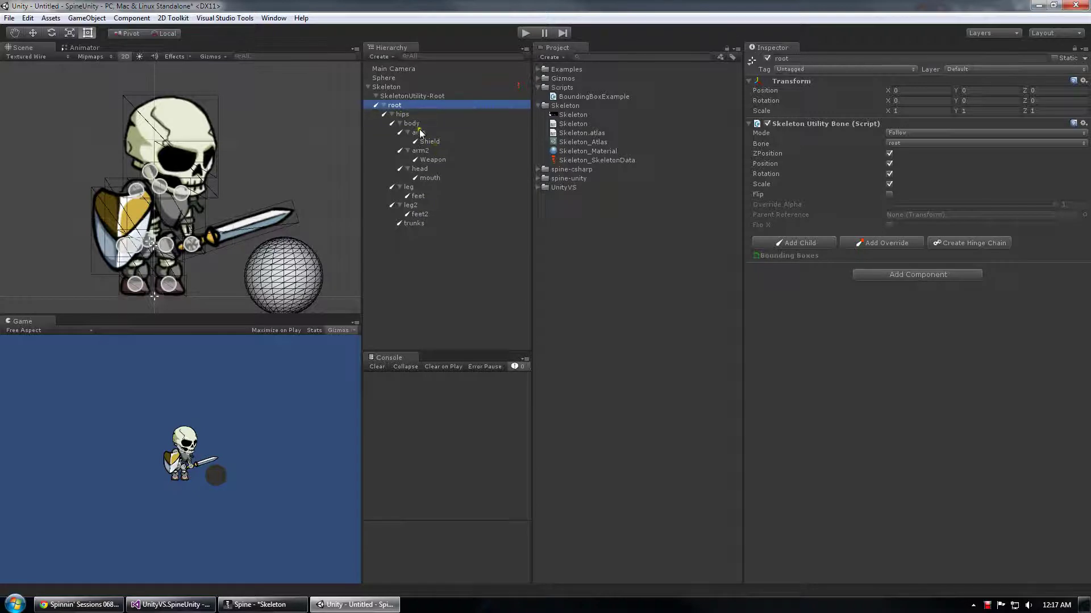
{"action": "left_click", "coordinate": [419, 169]}
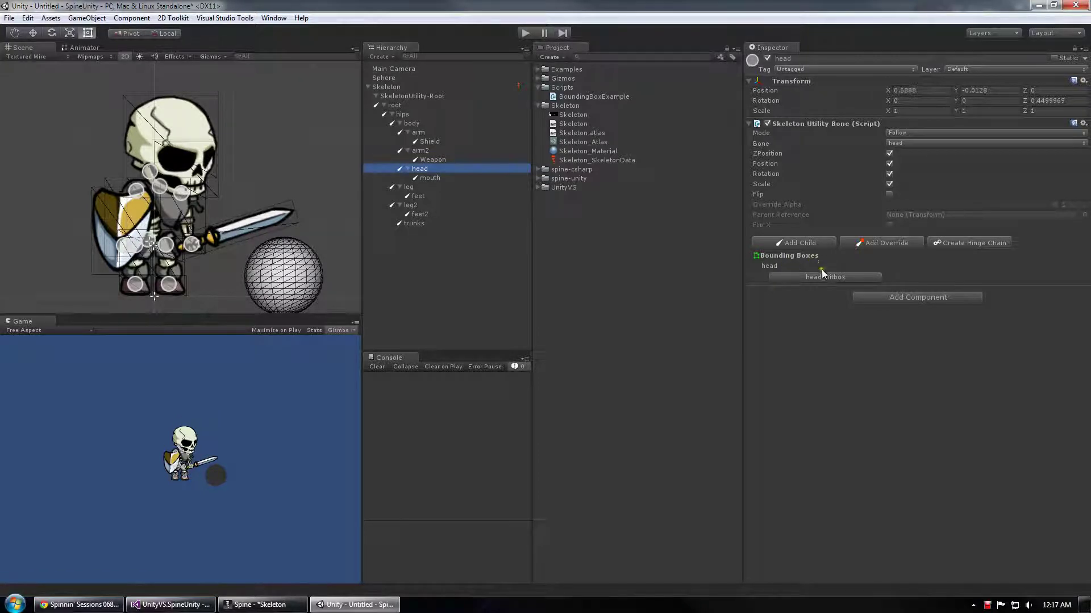
Spawn the head_hitbox bounding-box collider under the head bone and frame the skull.
{"action": "left_click", "coordinate": [770, 267]}
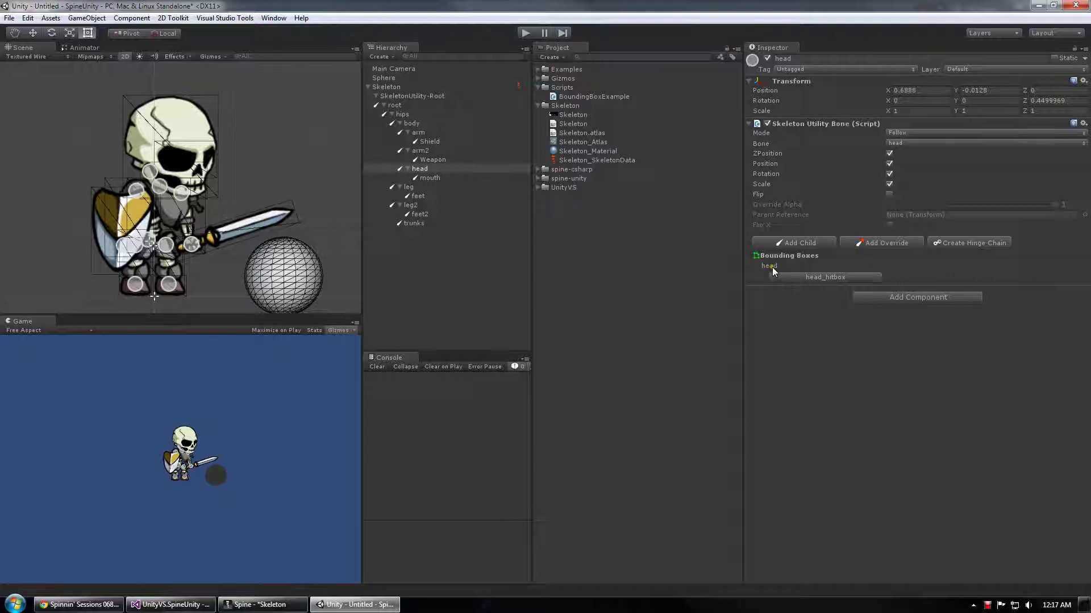
{"action": "left_click", "coordinate": [815, 278]}
{"action": "scroll", "coordinate": [234, 127], "scroll_direction": "up", "scroll_amount": 5}
{"action": "left_click_drag", "start_coordinate": [234, 127], "coordinate": [234, 150]}
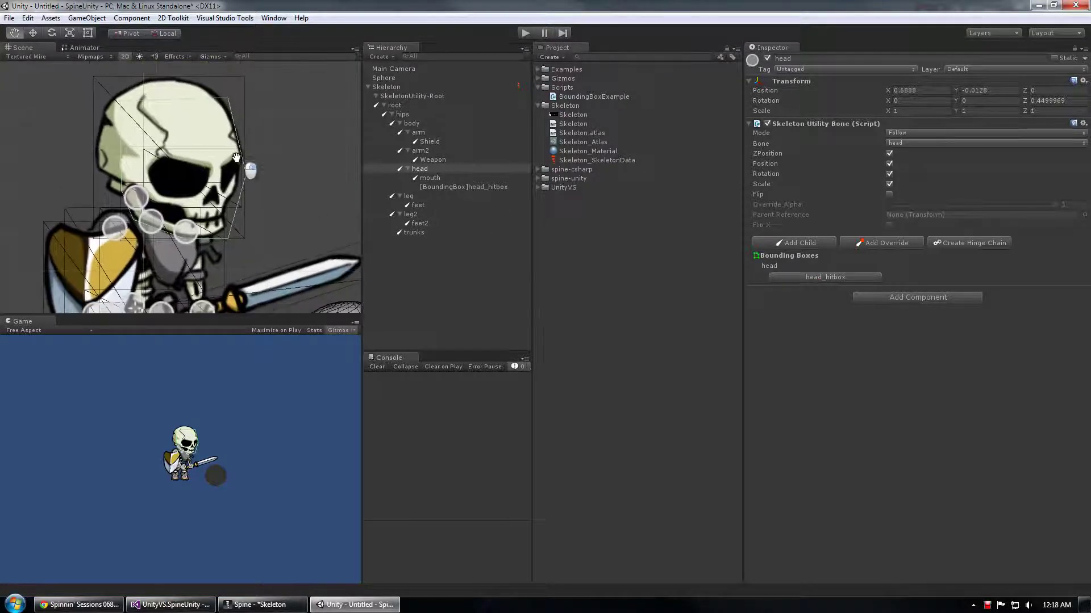
{"action": "key", "text": "t"}
Inspect the new [BoundingBox]head_hitbox object's trigger Polygon Collider 2D.
{"action": "left_click", "coordinate": [439, 188]}
{"action": "left_click", "coordinate": [427, 170]}
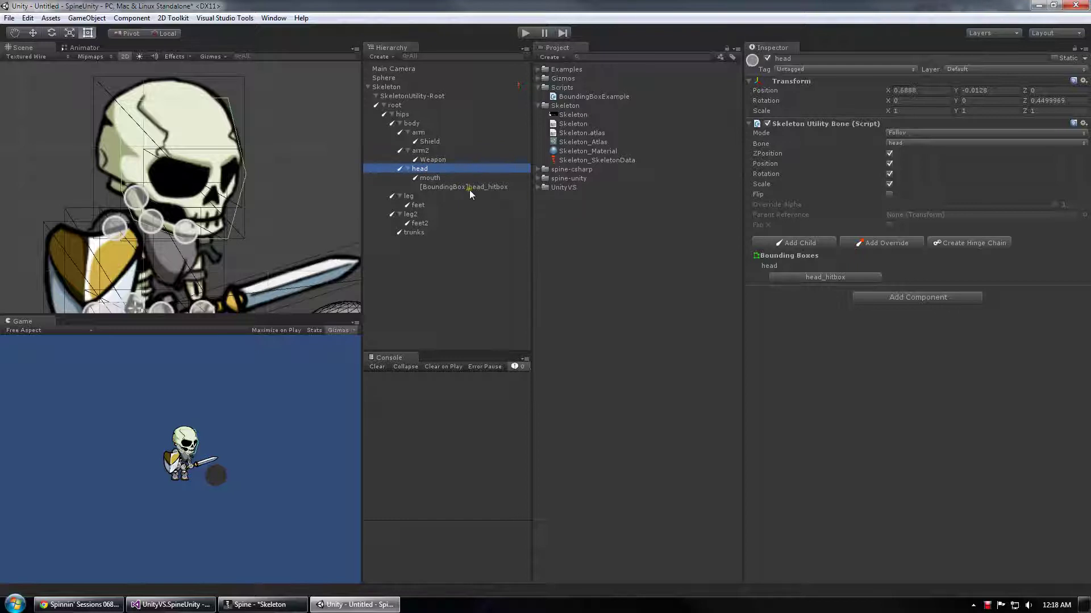
{"action": "left_click", "coordinate": [425, 186]}
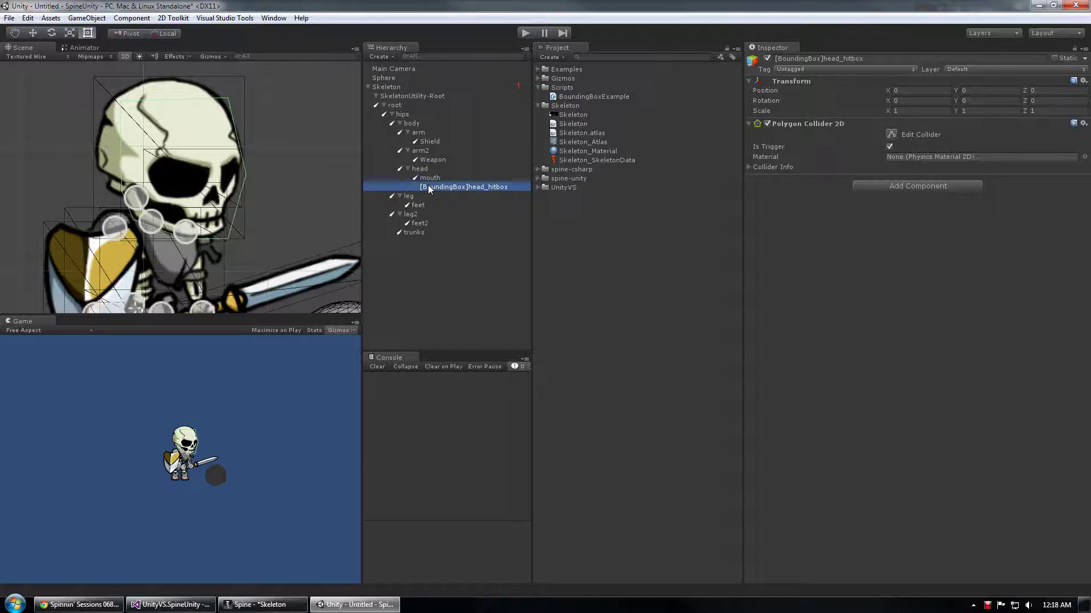
{"action": "left_click", "coordinate": [421, 169]}
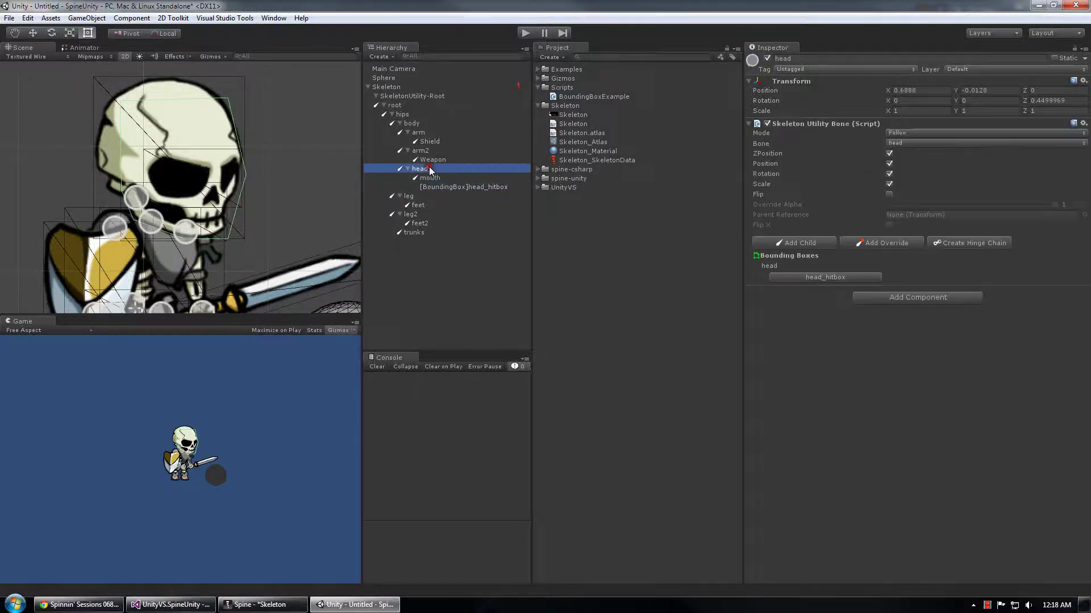
{"action": "left_click", "coordinate": [462, 187]}
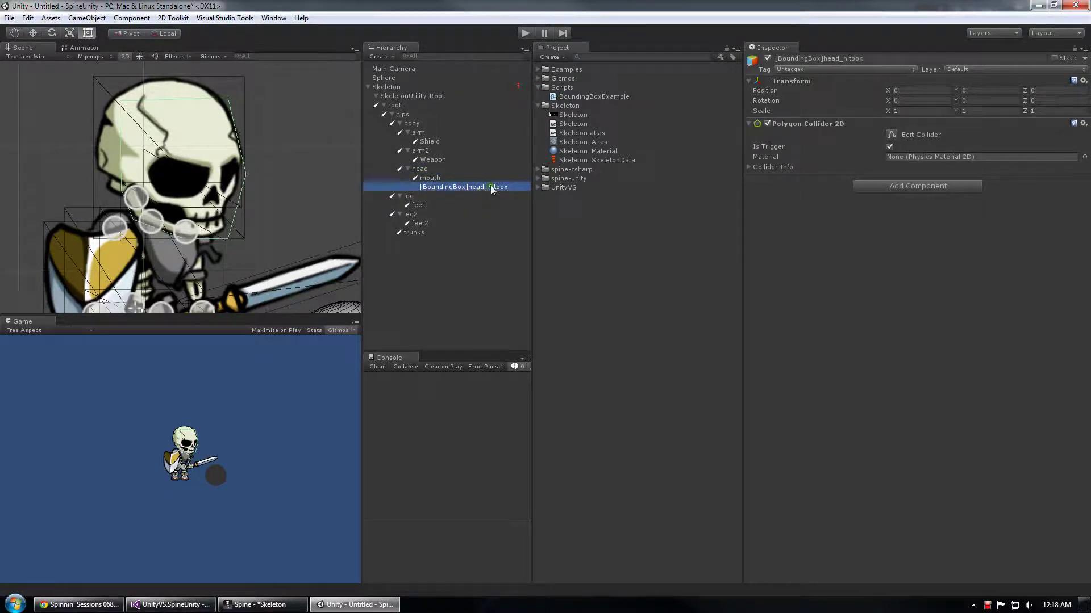
Spawn a sword_hitbox collider on the Weapon bone and select the new child object.
{"action": "left_click", "coordinate": [442, 161]}
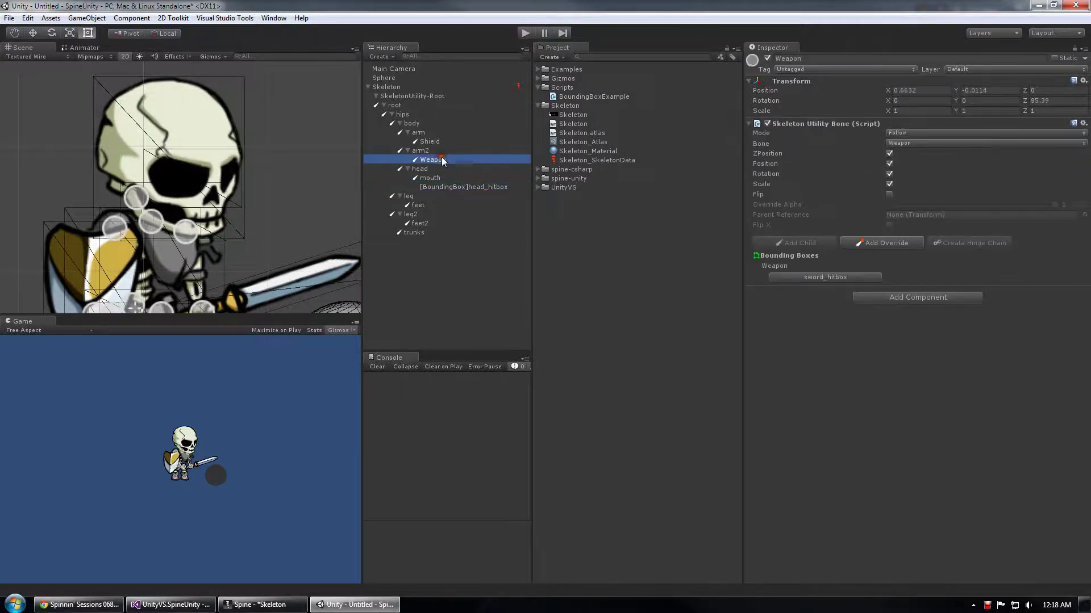
{"action": "left_click", "coordinate": [820, 277]}
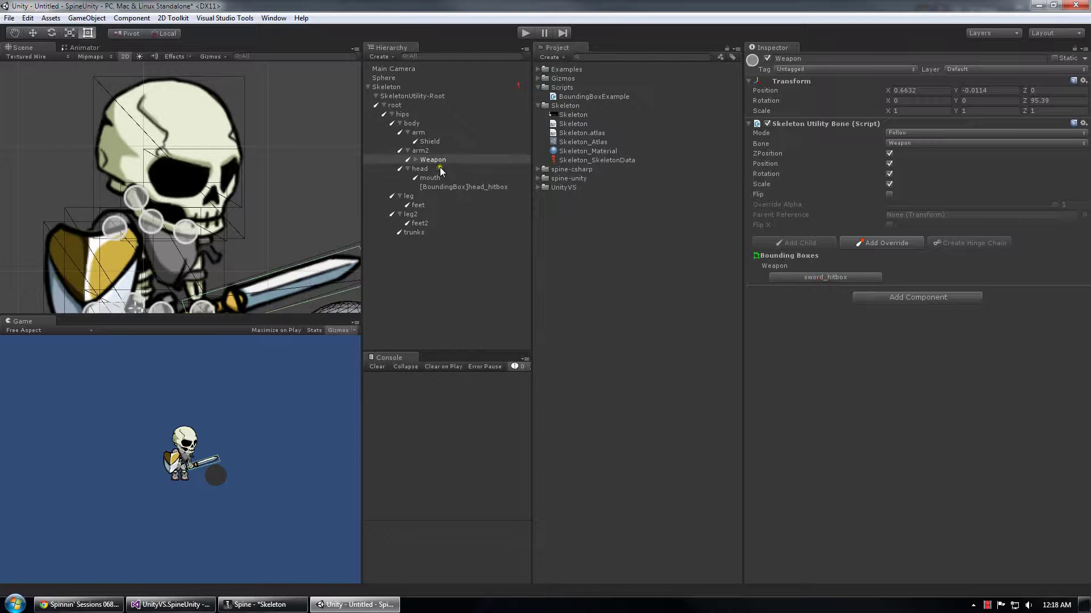
{"action": "left_click", "coordinate": [415, 161]}
{"action": "double_click", "coordinate": [435, 169]}
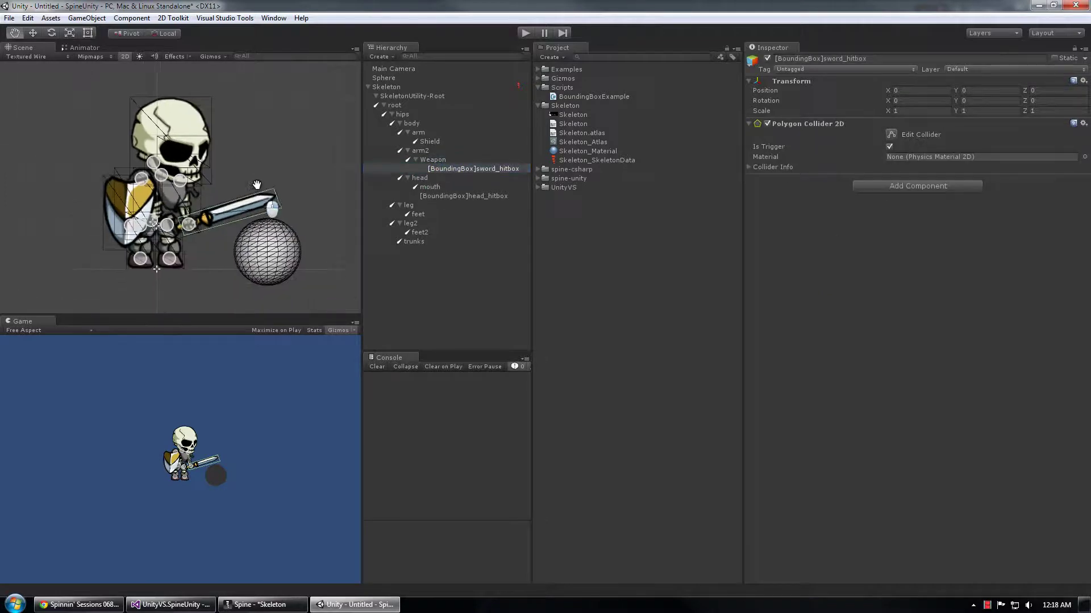
{"action": "scroll", "coordinate": [241, 166], "scroll_direction": "up", "scroll_amount": 3}
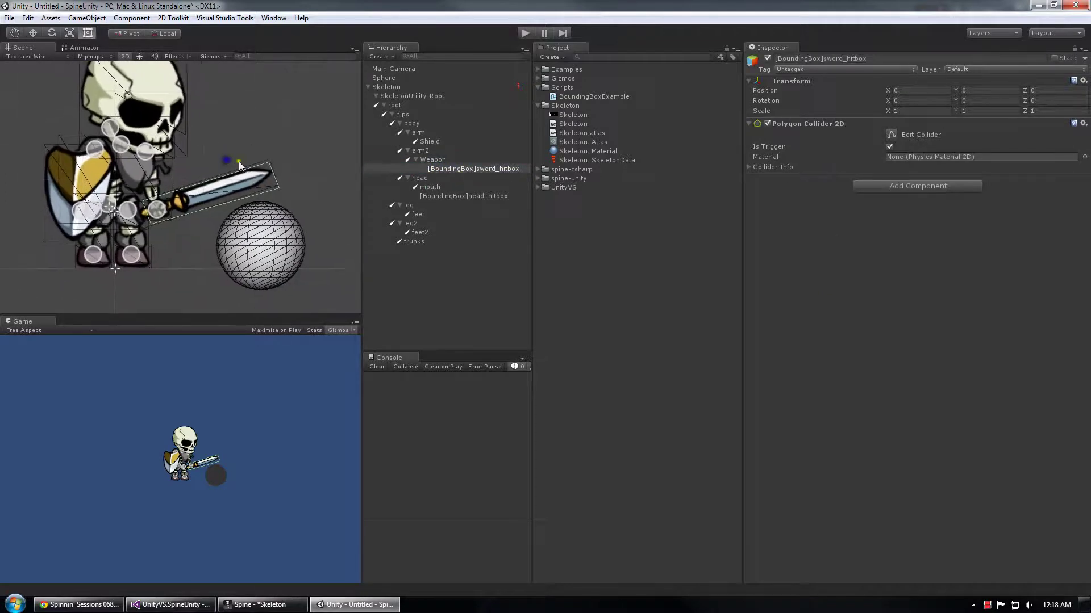
{"action": "left_click", "coordinate": [500, 168]}
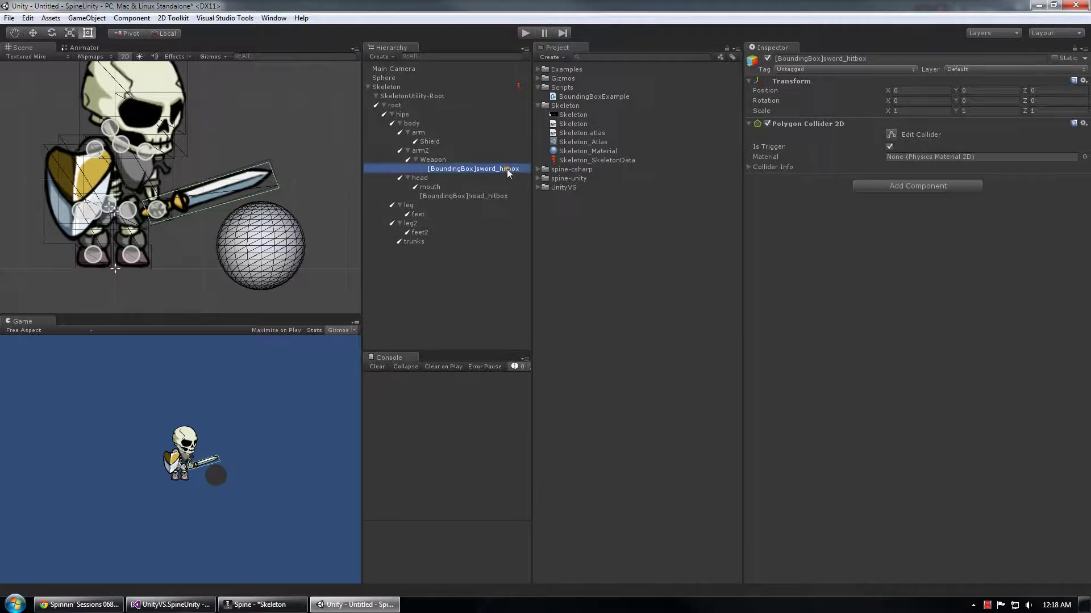
Set the Skeleton to loop the Idle animation.
{"action": "left_click", "coordinate": [421, 86]}
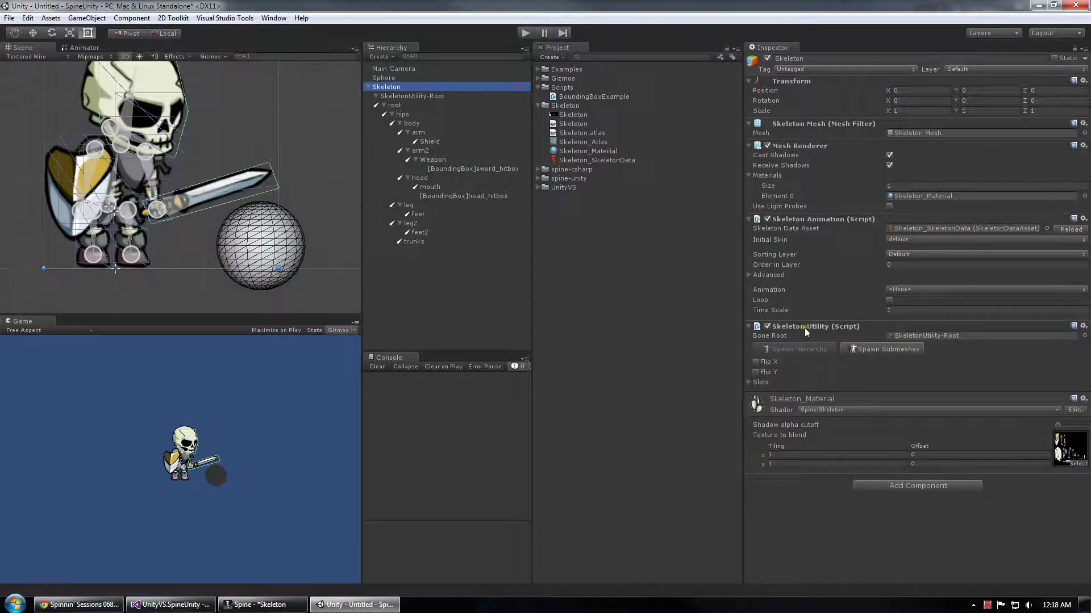
{"action": "left_click", "coordinate": [889, 300]}
{"action": "left_click", "coordinate": [909, 289]}
{"action": "left_click", "coordinate": [920, 310]}
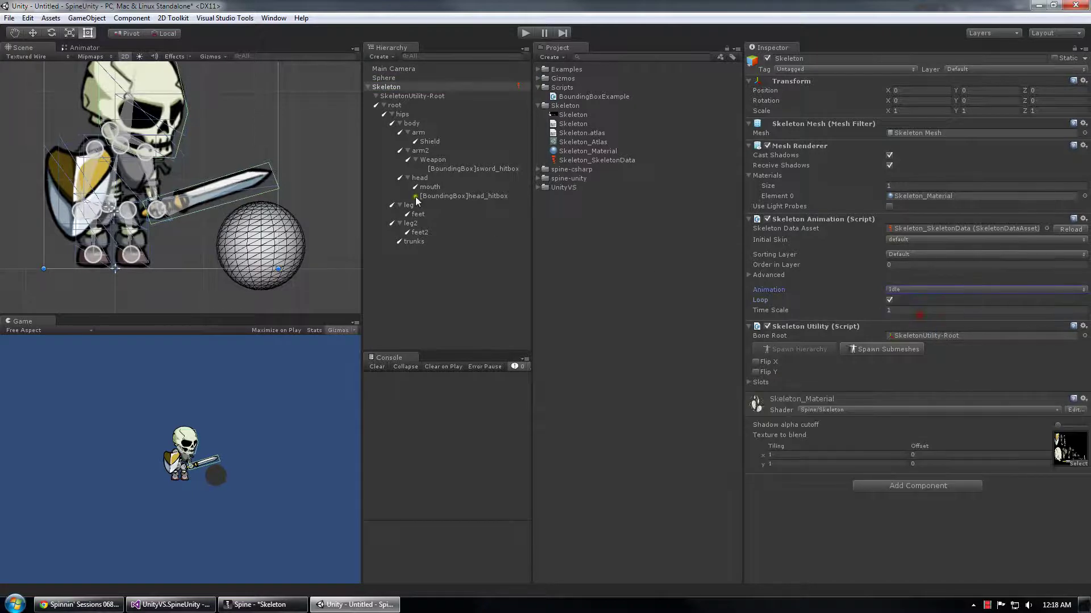
Attach the BoundingBoxExample script to the sword_hitbox object.
{"action": "left_click", "coordinate": [453, 168]}
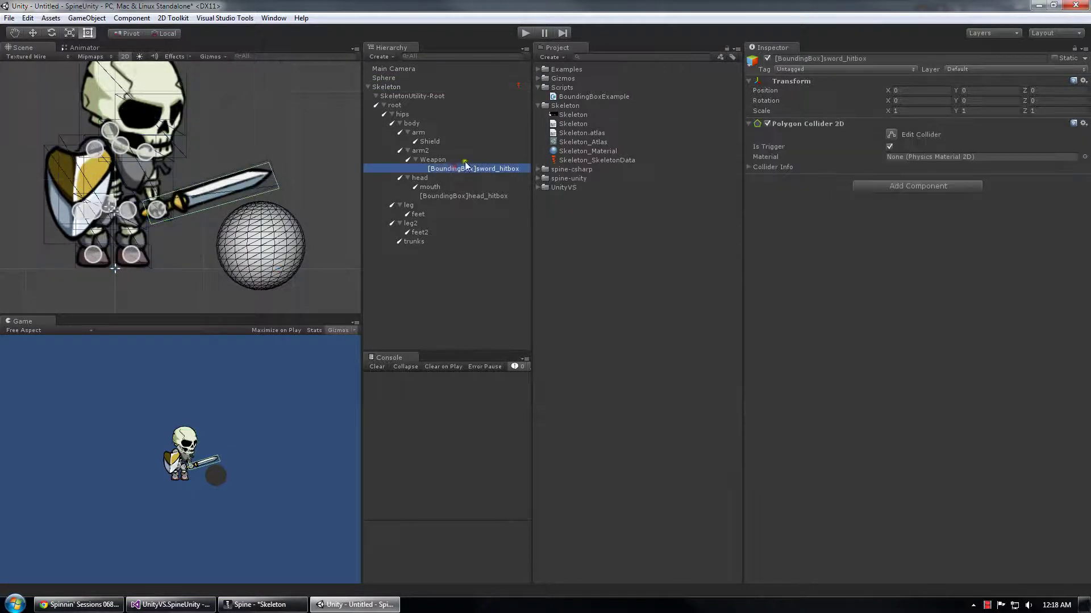
{"action": "left_click", "coordinate": [577, 97]}
{"action": "left_click_drag", "start_coordinate": [577, 98], "coordinate": [848, 290]}
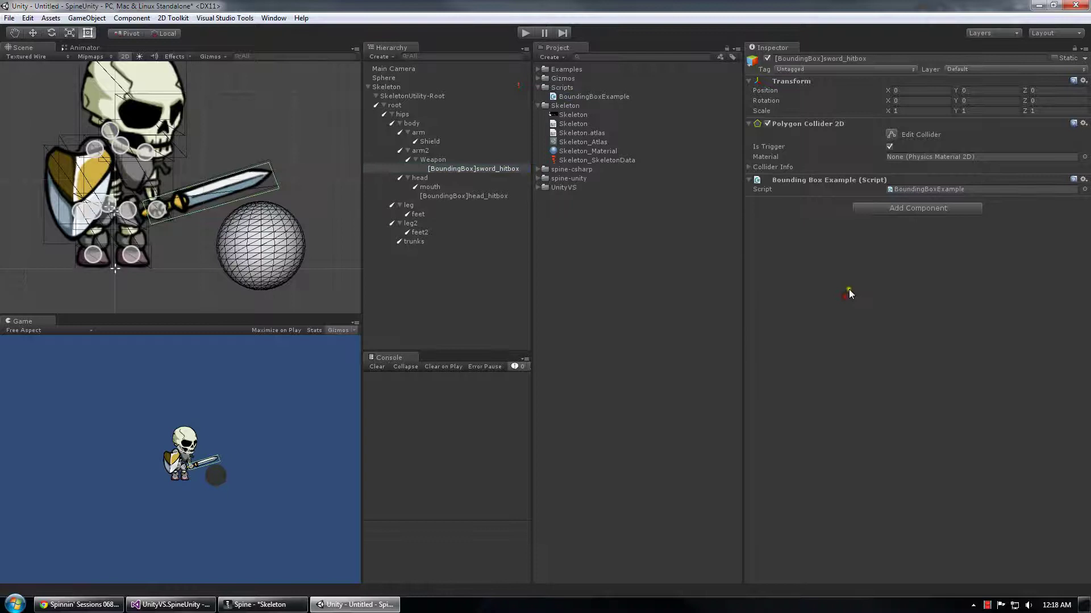
{"action": "left_click", "coordinate": [604, 101]}
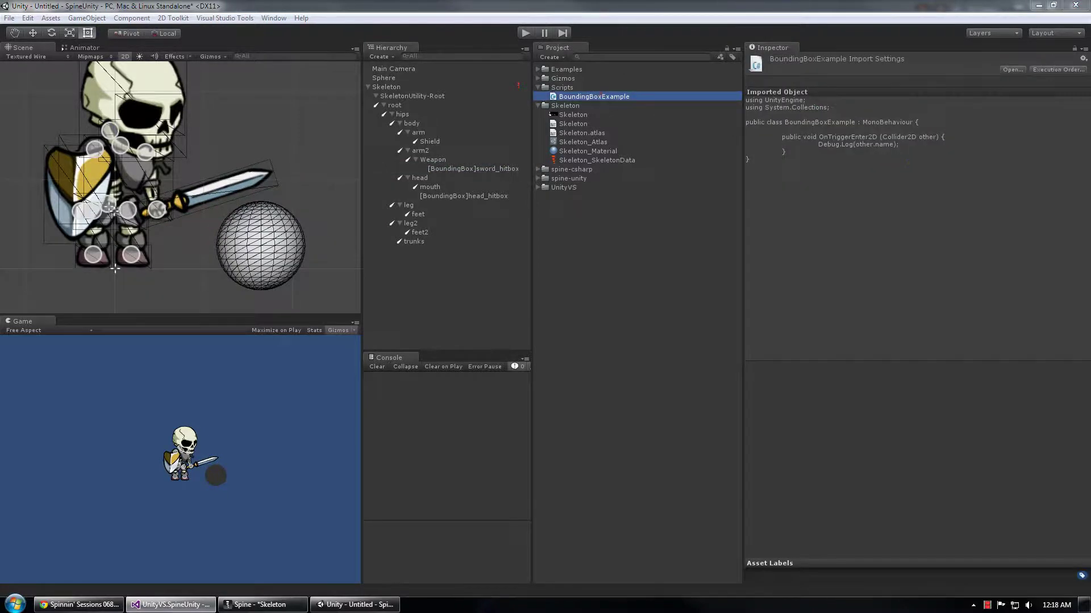
{"action": "double_click", "coordinate": [593, 97]}
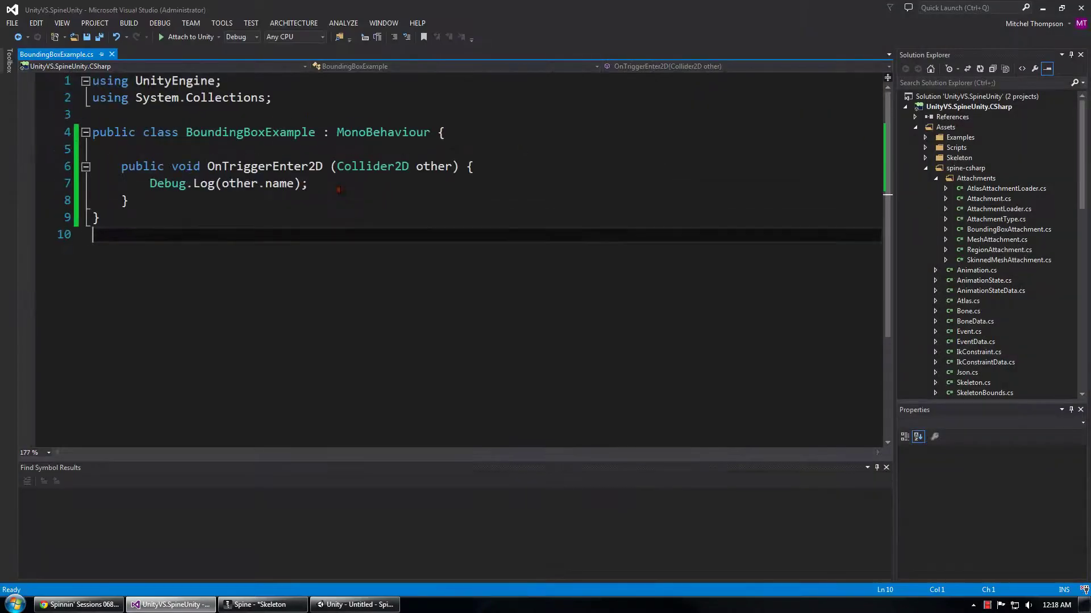
{"action": "left_click", "coordinate": [254, 169]}
{"action": "left_click", "coordinate": [379, 166]}
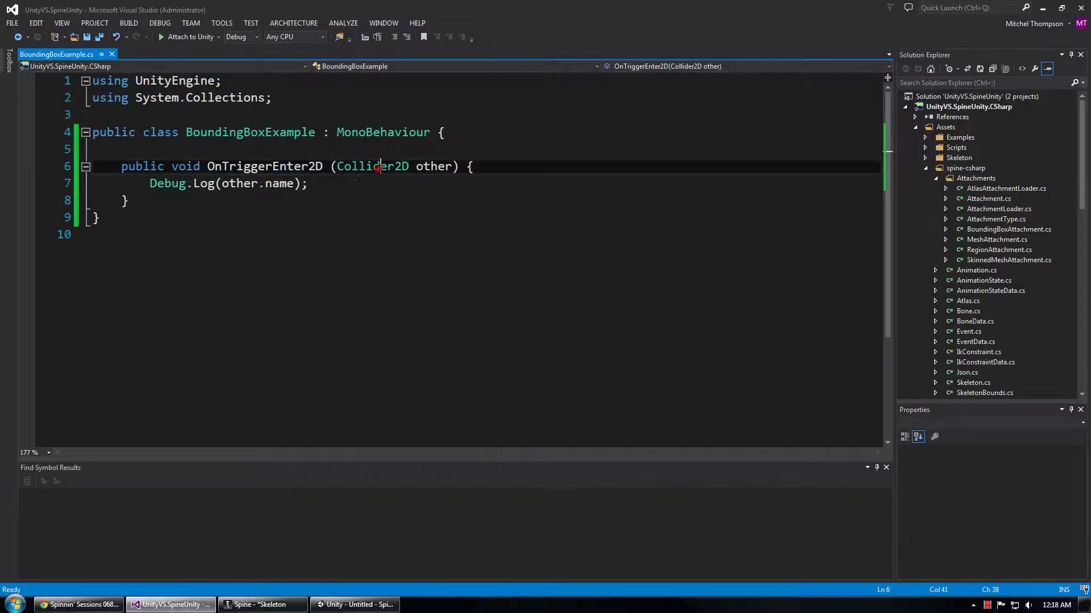
{"action": "left_click_drag", "start_coordinate": [251, 183], "coordinate": [300, 183]}
{"action": "left_click", "coordinate": [321, 184]}
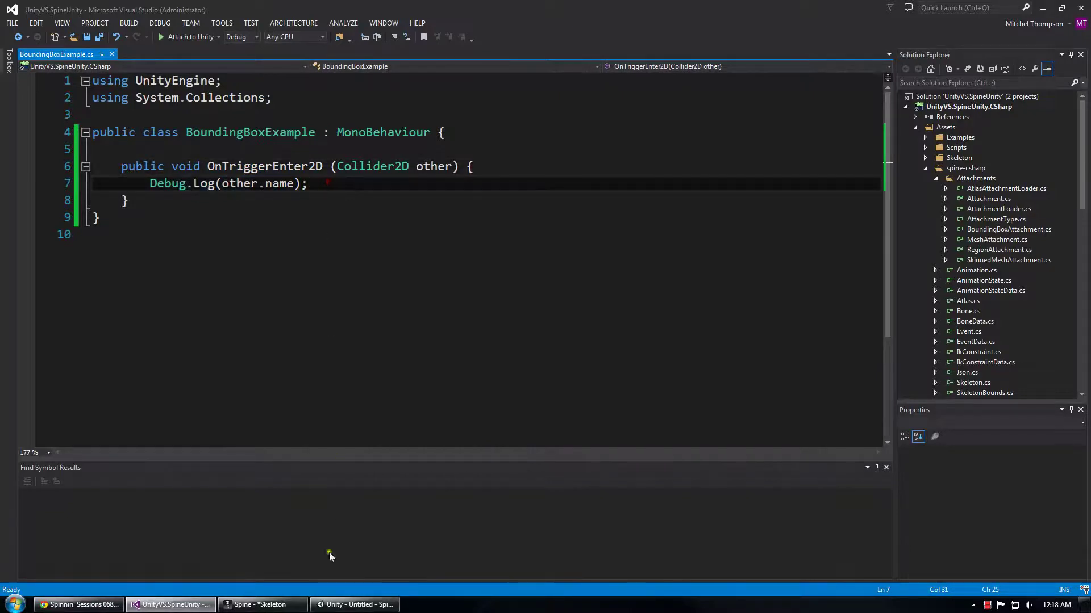
{"action": "left_click", "coordinate": [345, 605]}
Play the scene and clear the Console of logged 'Sphere' hits as new ones appear.
{"action": "left_click", "coordinate": [464, 168]}
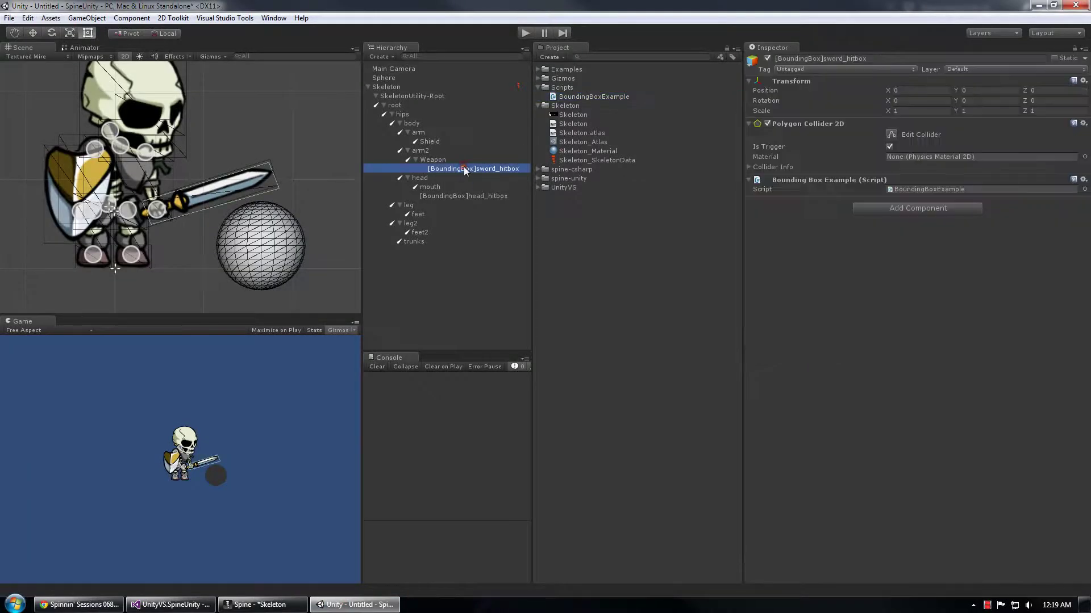
{"action": "left_click", "coordinate": [525, 33]}
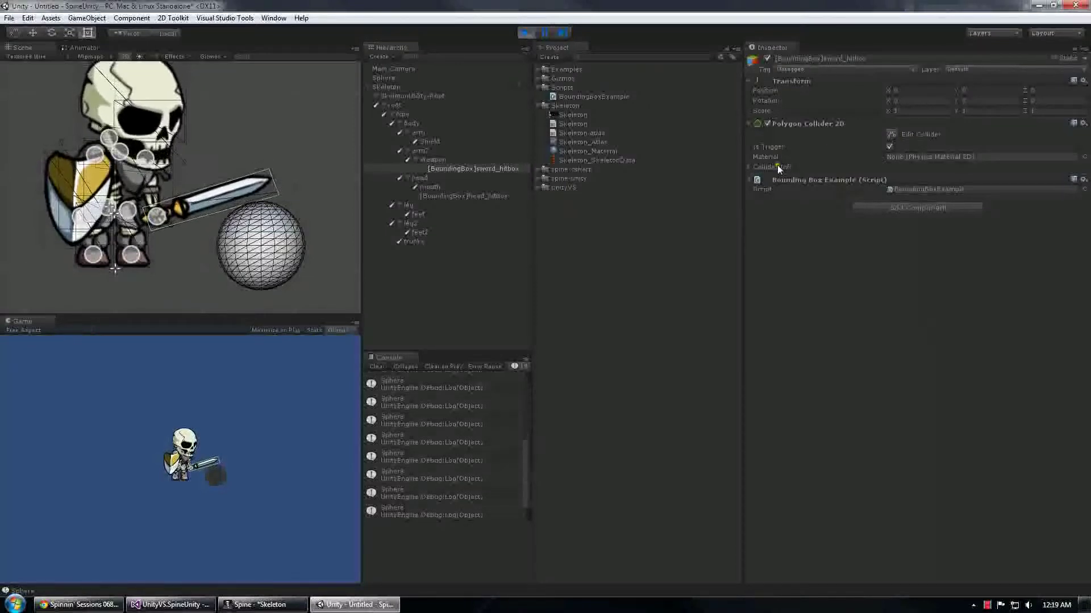
{"action": "left_click", "coordinate": [372, 366]}
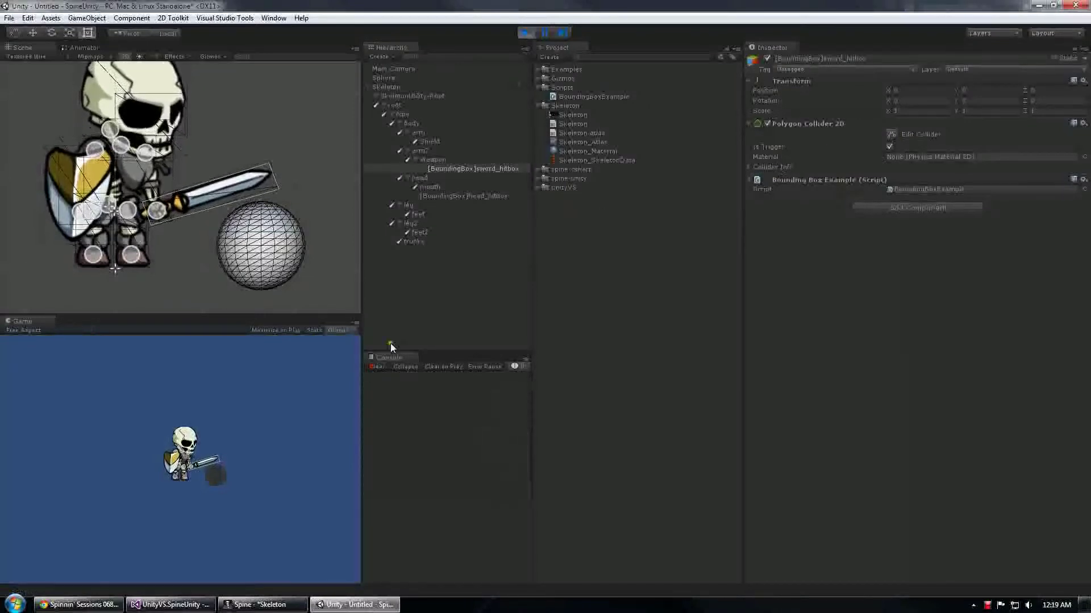
{"action": "left_click", "coordinate": [433, 306]}
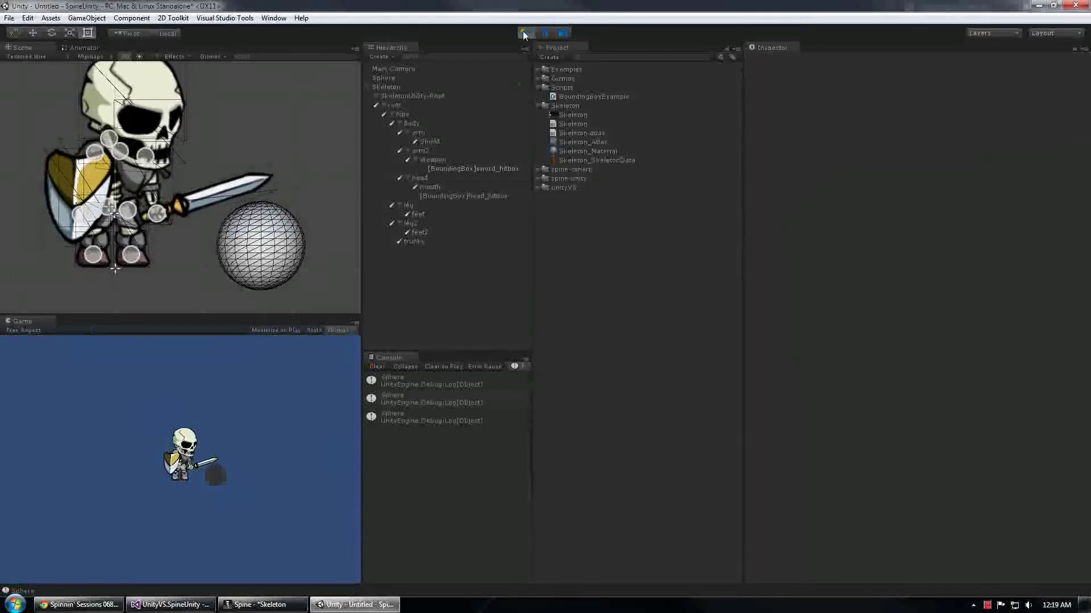